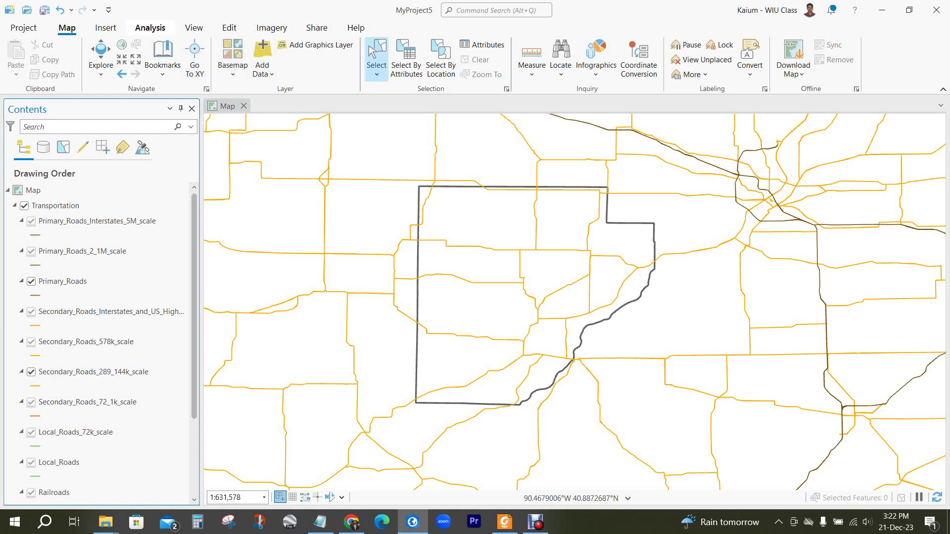
Step: Run Pairwise Clip on the Railroads layer with dtl_cnty_ExportFeatures as the clip features
left_click(150, 28)
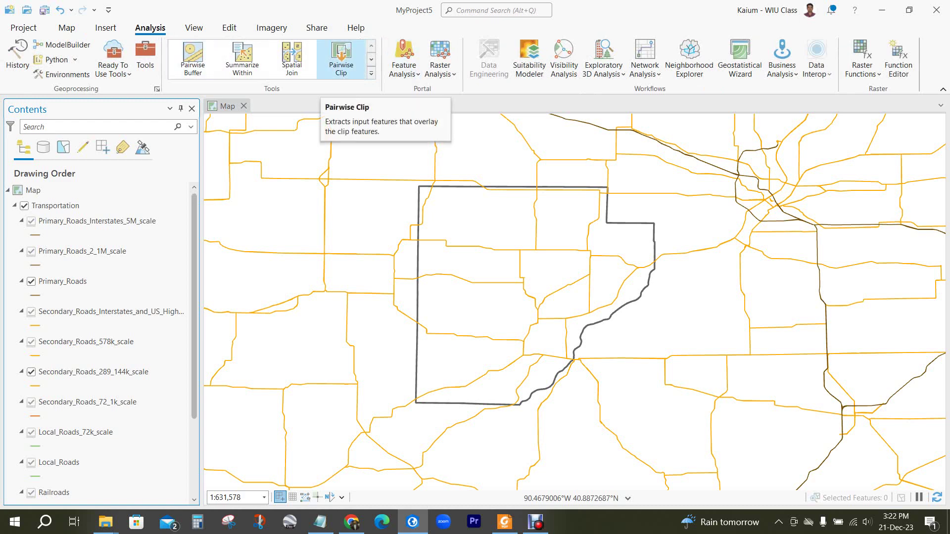
left_click(341, 57)
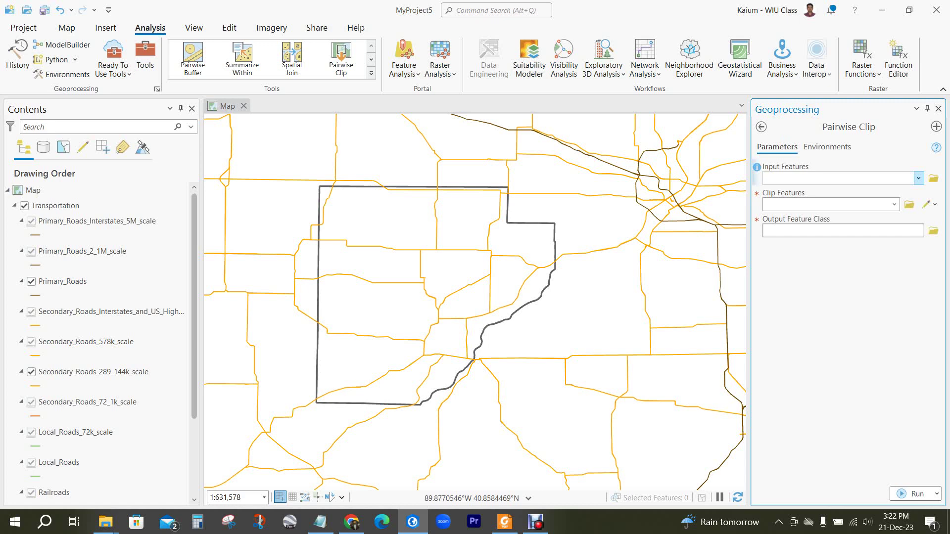
left_click(918, 178)
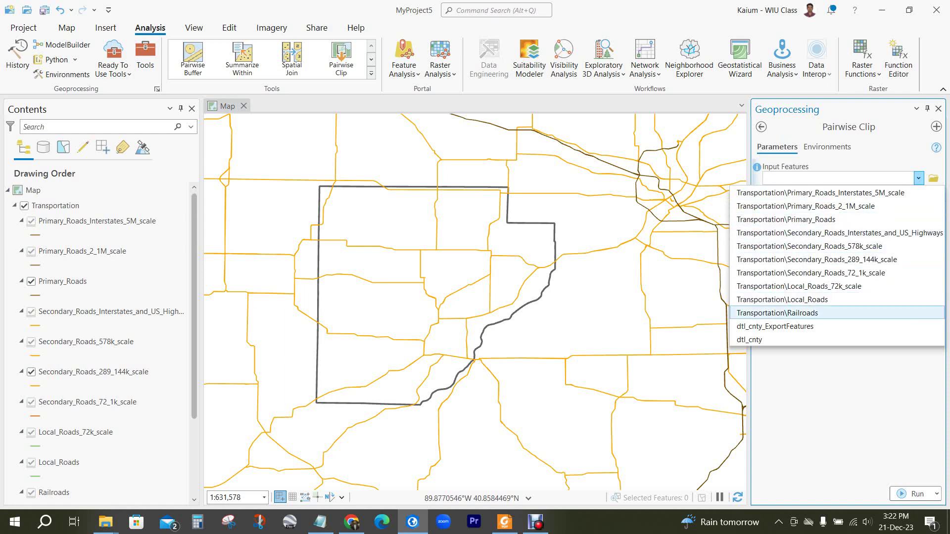
left_click(777, 313)
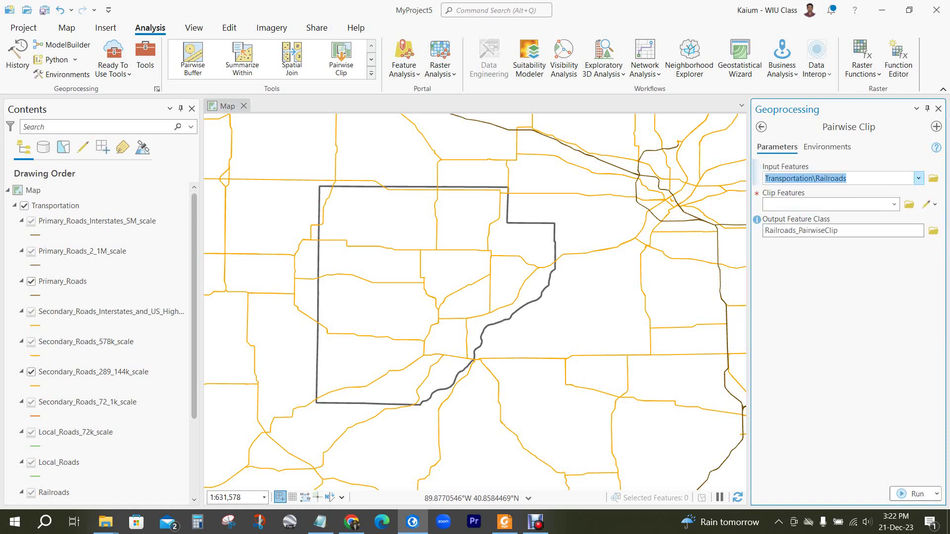
left_click(894, 205)
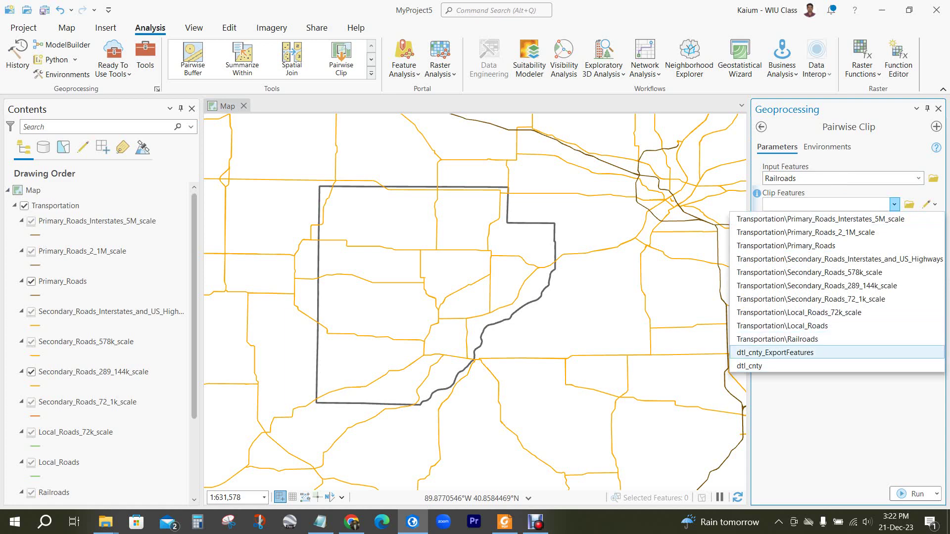
left_click(775, 352)
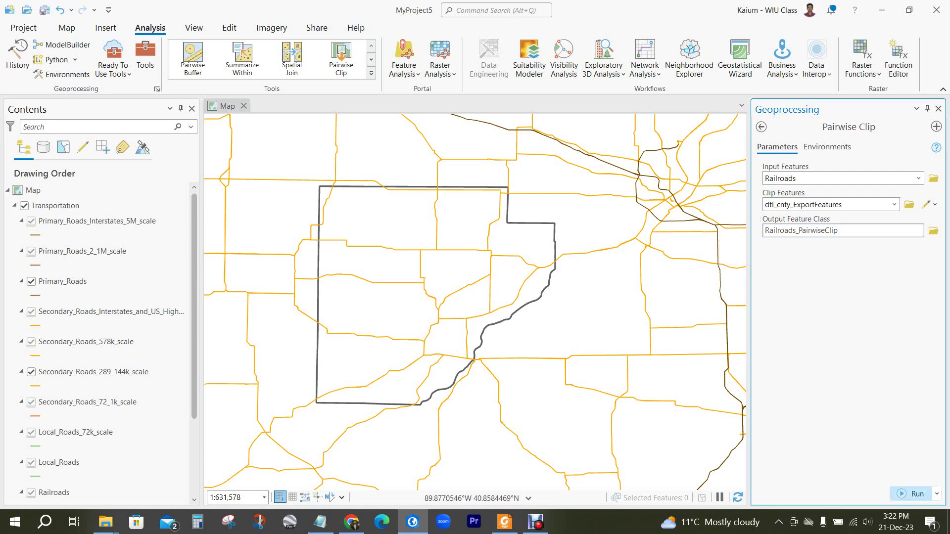
left_click(911, 494)
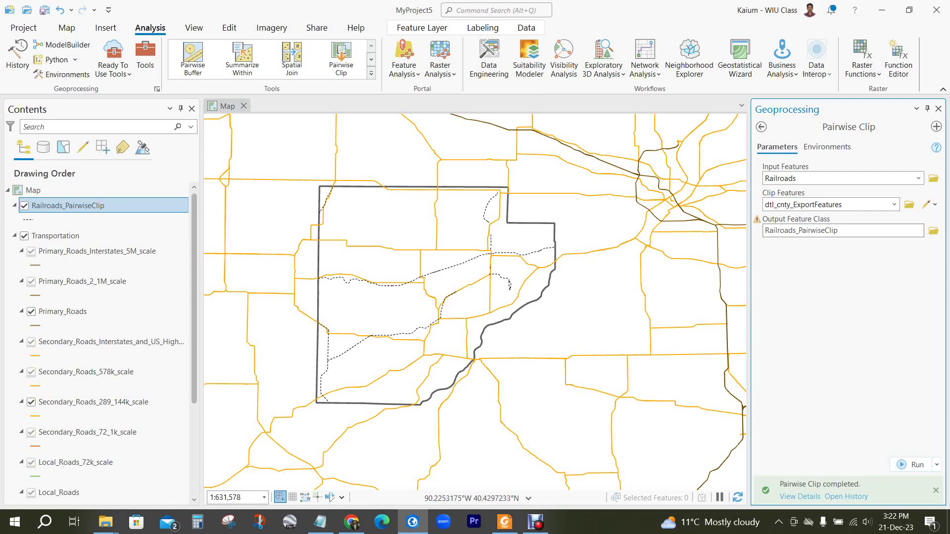
Step: Run Pairwise Clip on Local_Roads_72k_scale with the same county clip features, naming the output feature class localr
scroll(410, 309, "up", 4)
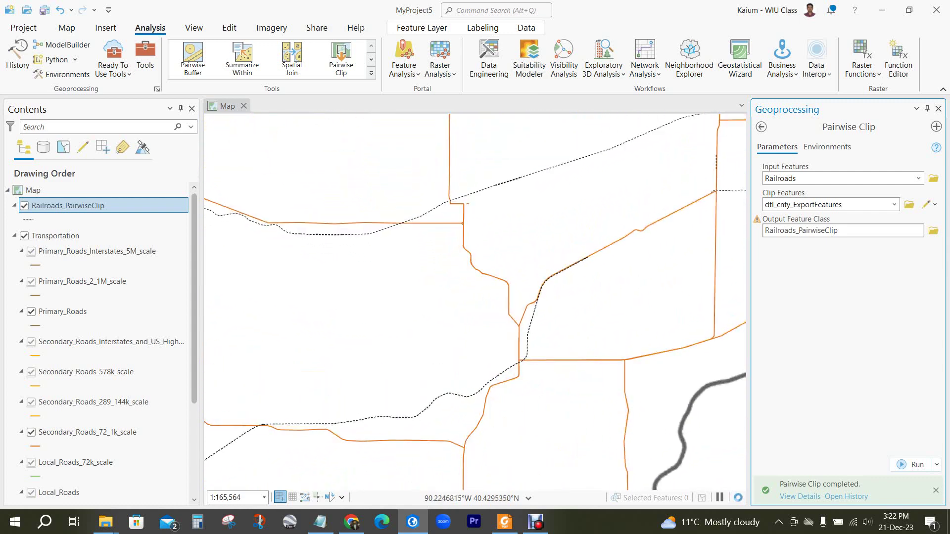
scroll(408, 305, "up", 2)
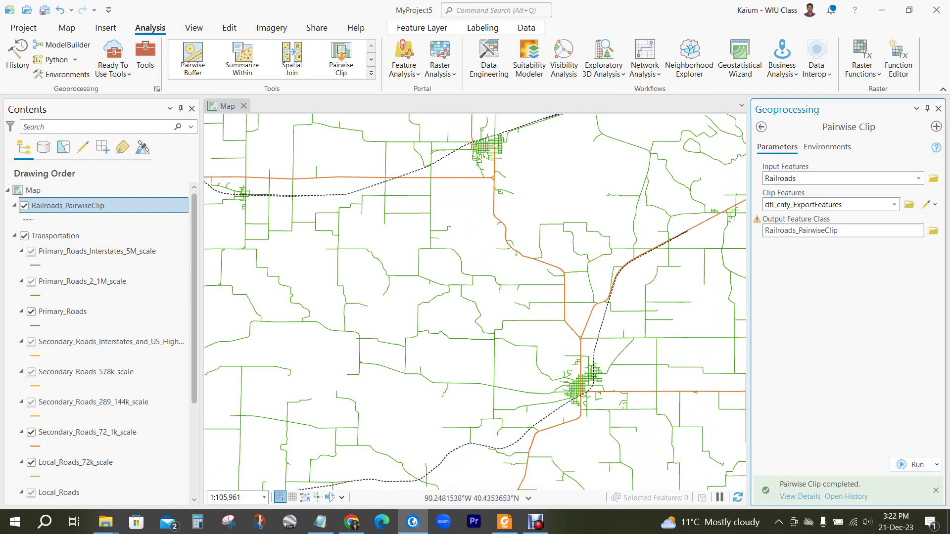
scroll(416, 312, "down", 6)
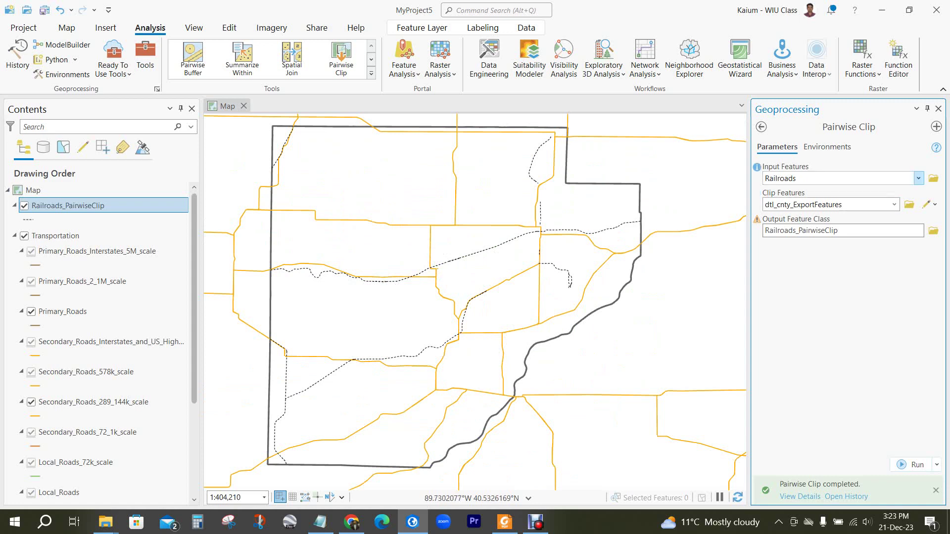
left_click(918, 178)
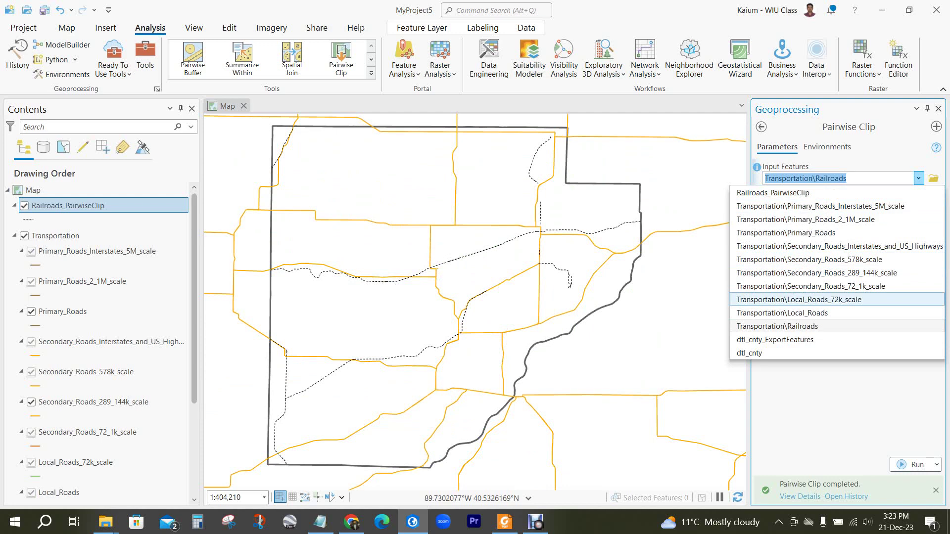
left_click(798, 299)
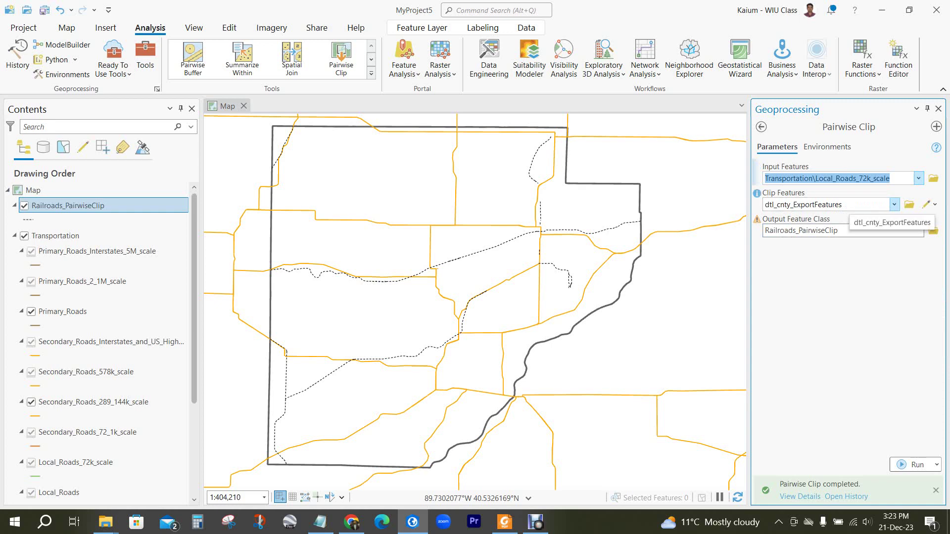
left_click(909, 230)
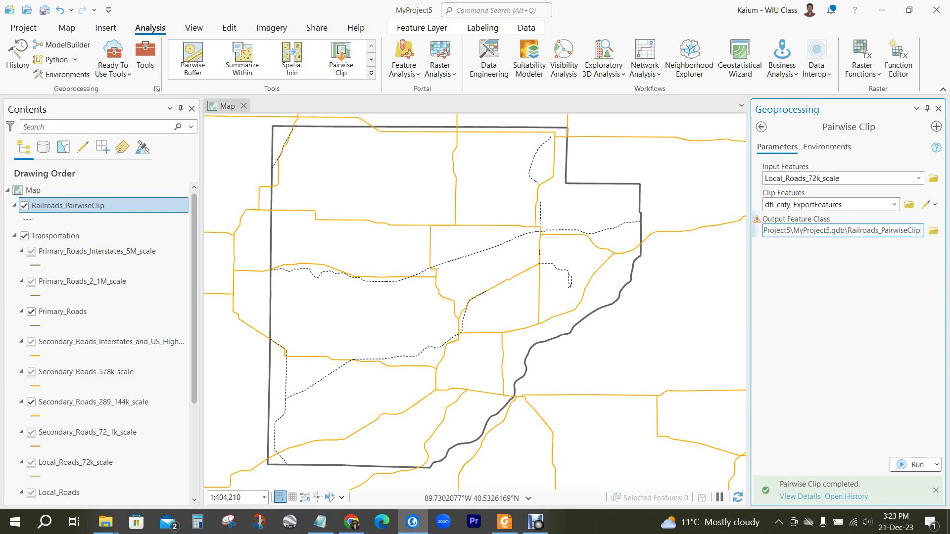
key("BackSpace")
key("BackSpace")
key("BackSpace")
key("BackSpace")
key("BackSpace")
key("BackSpace")
key("BackSpace")
key("BackSpace")
key("BackSpace")
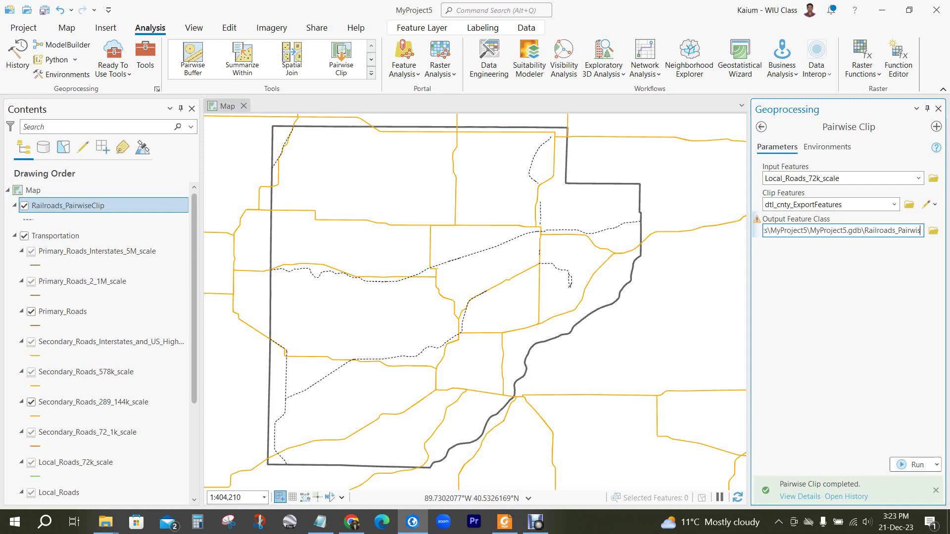
key("BackSpace")
key("BackSpace")
key("BackSpace")
key("BackSpace")
key("BackSpace")
key("BackSpace")
key("BackSpace")
key("BackSpace")
key("BackSpace")
key("BackSpace")
key("BackSpace")
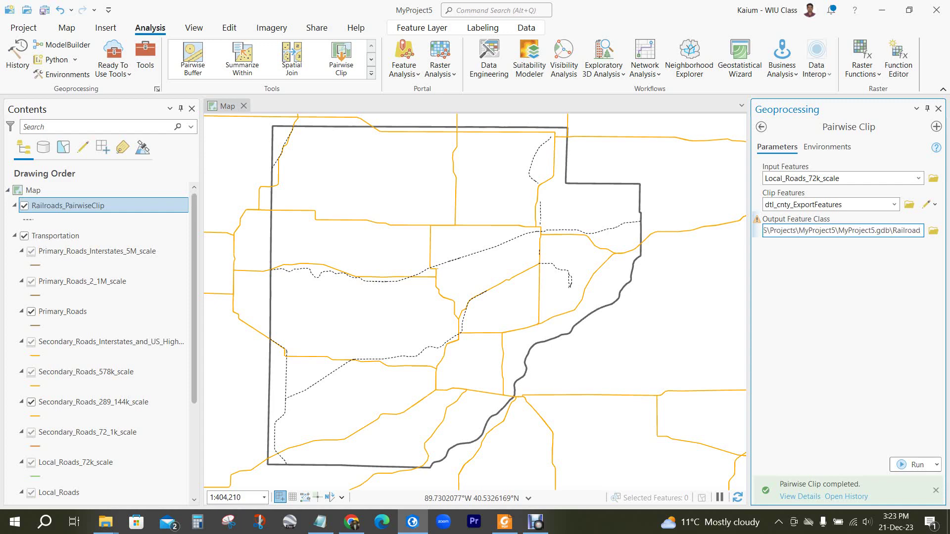
key("BackSpace")
key("BackSpace")
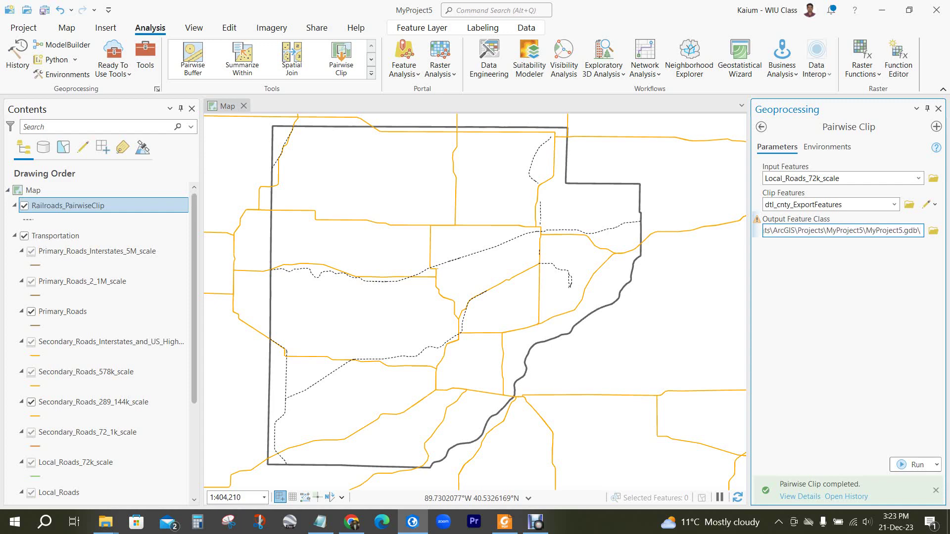
type("local")
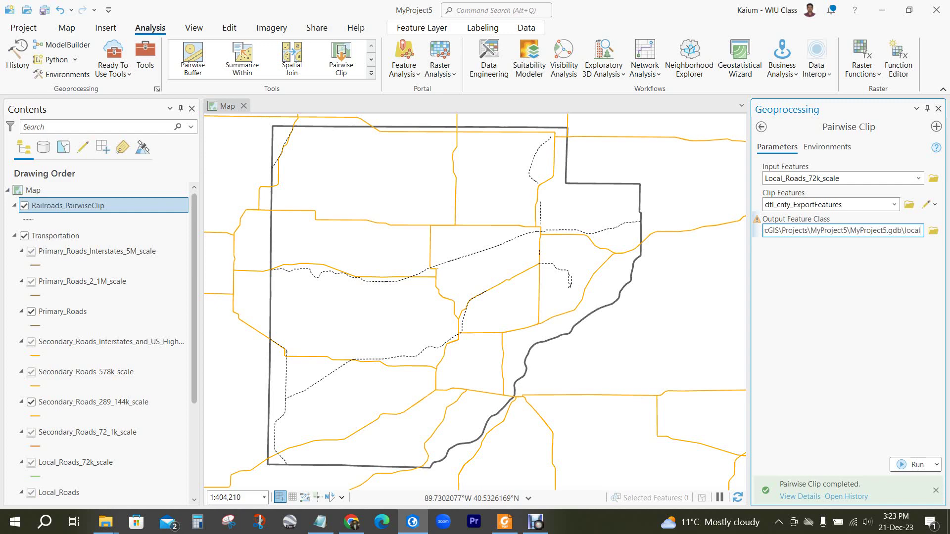
type("r")
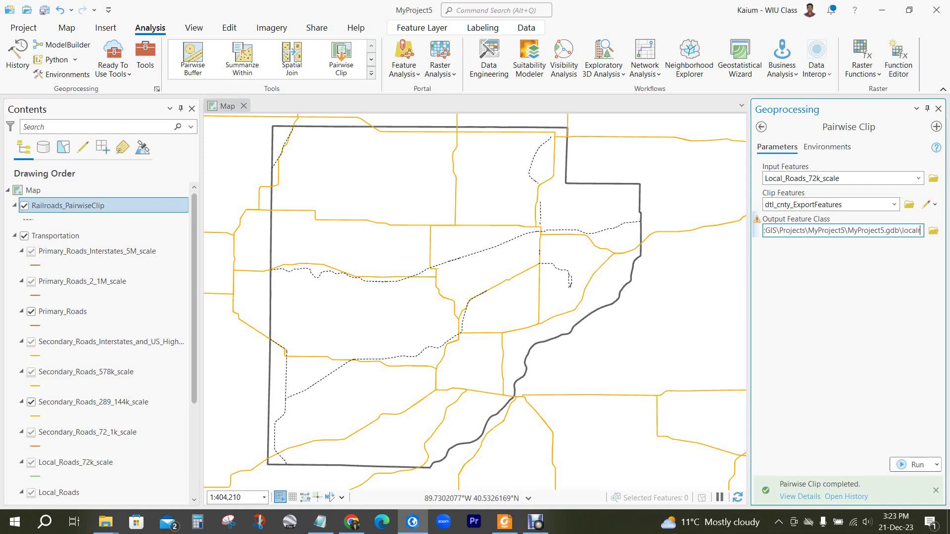
left_click(911, 465)
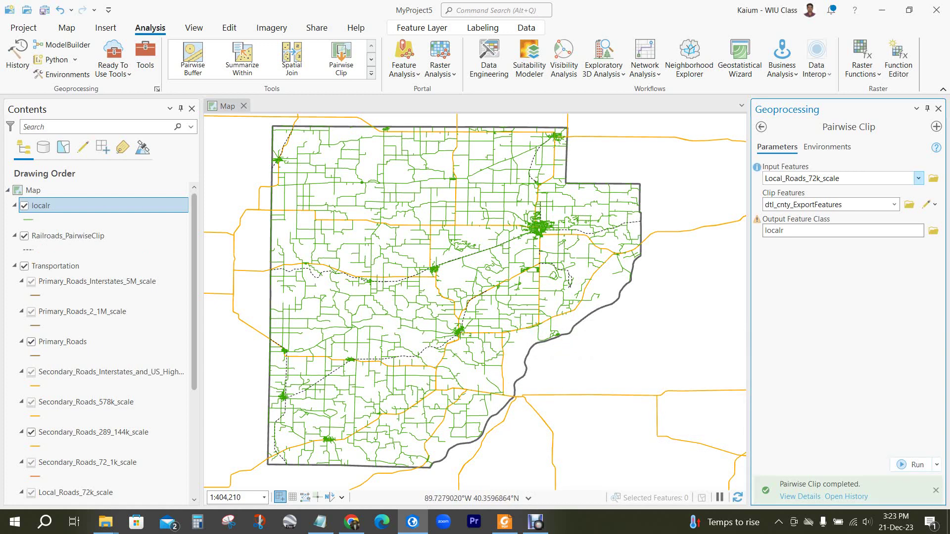
Step: Run Pairwise Clip on Secondary_Roads_72_1k_scale with output feature class secondaryroad, and close the geoprocessing tool
left_click(918, 178)
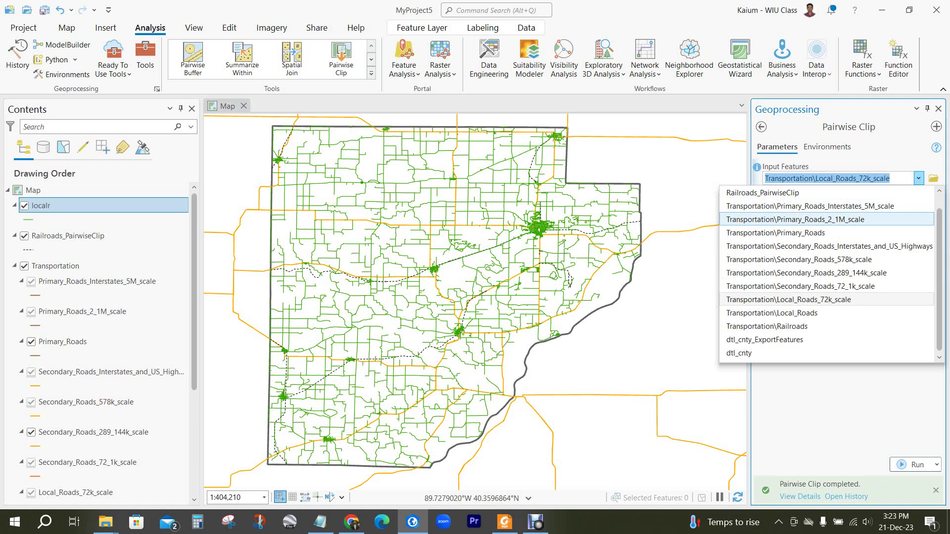
left_click(788, 286)
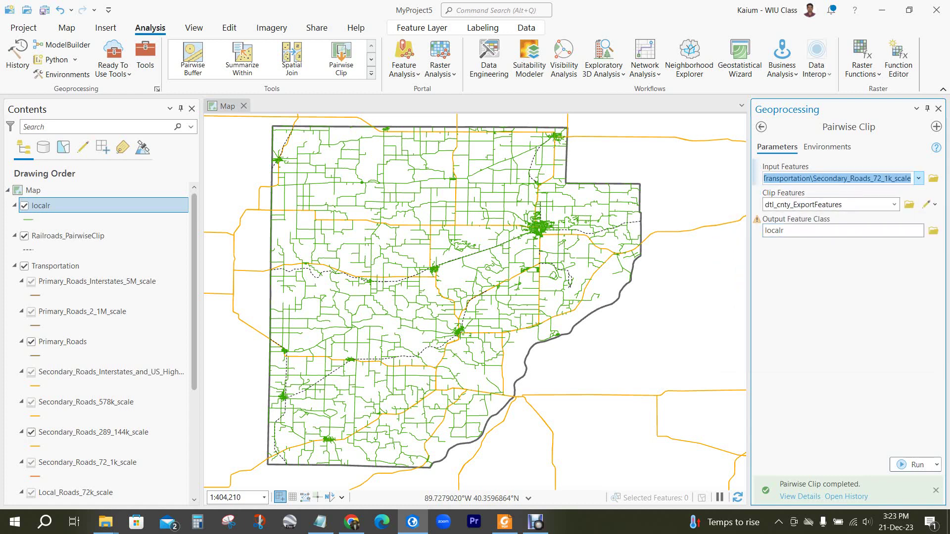
left_click(843, 230)
key("BackSpace")
key("BackSpace")
key("BackSpace")
key("BackSpace")
key("BackSpace")
key("BackSpace")
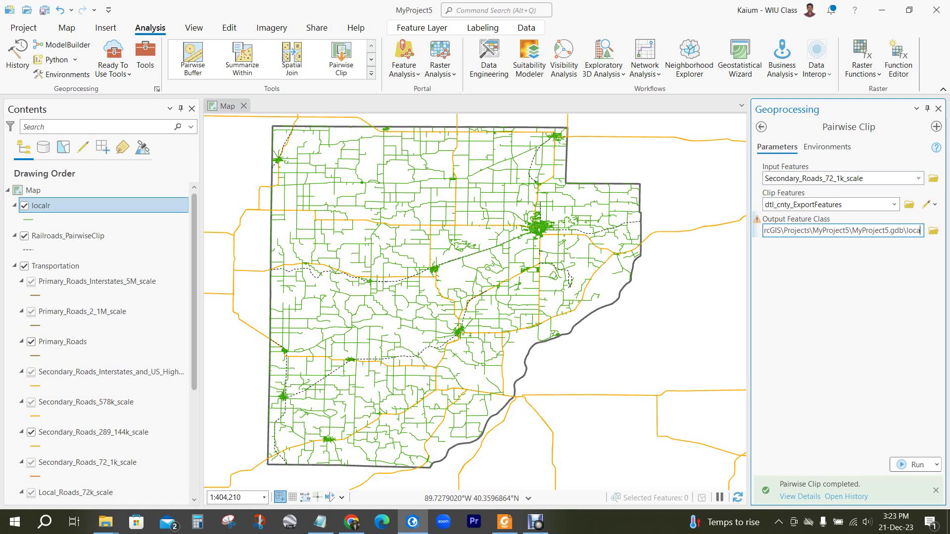
type("se")
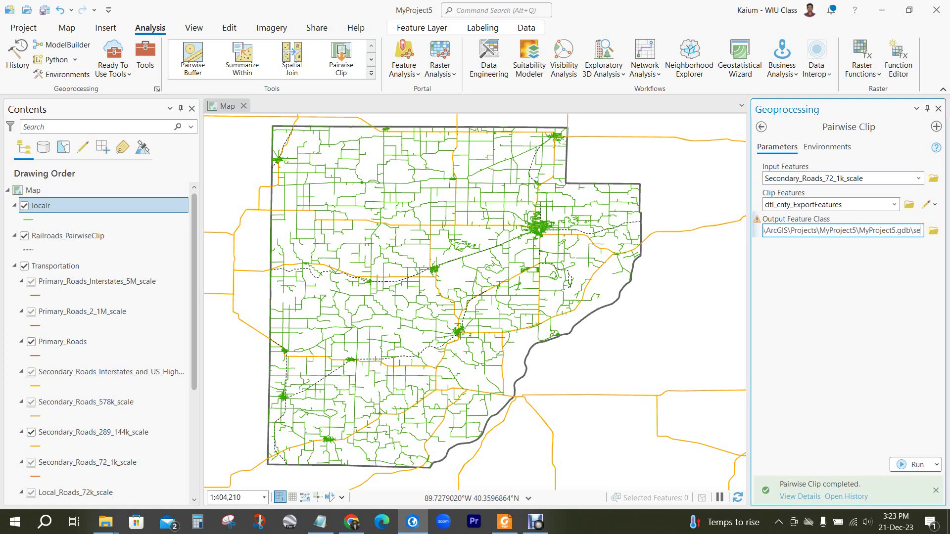
type("condary")
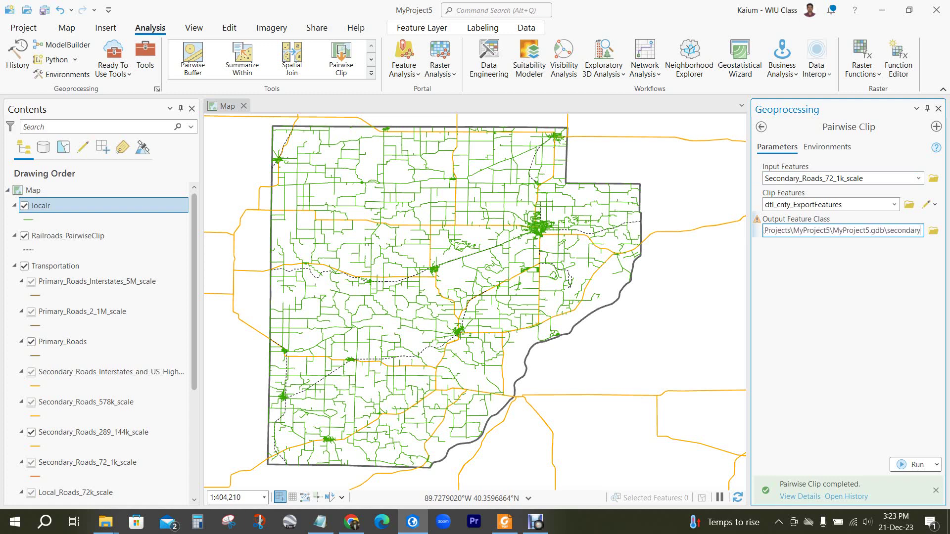
type("road")
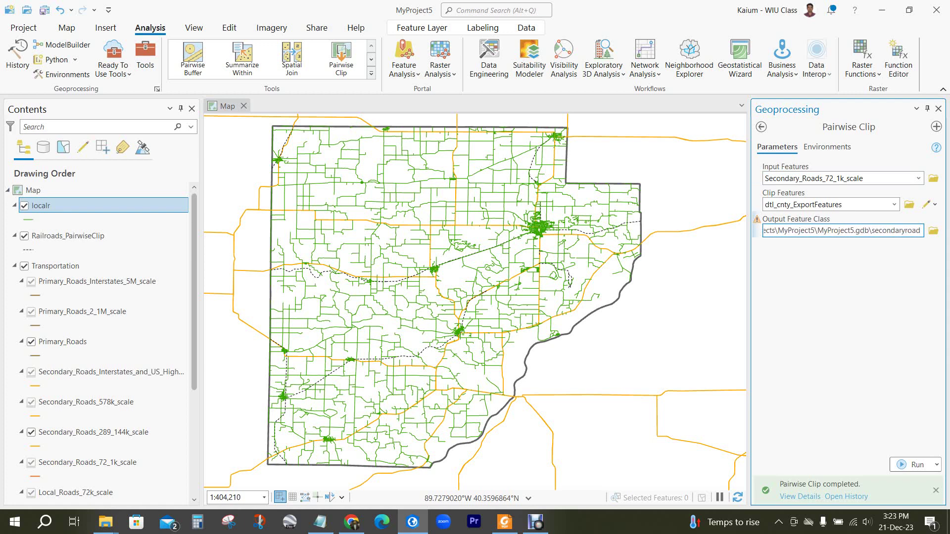
key("Return")
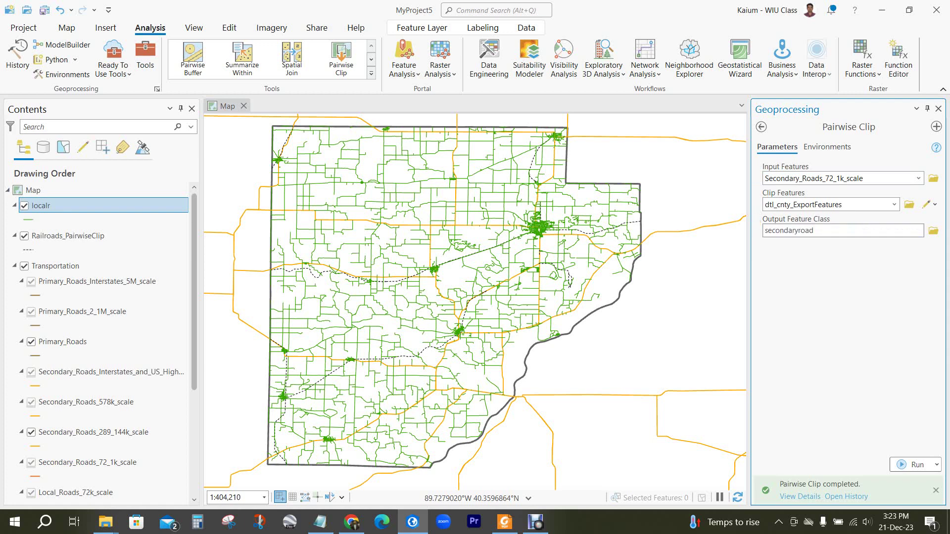
left_click(913, 465)
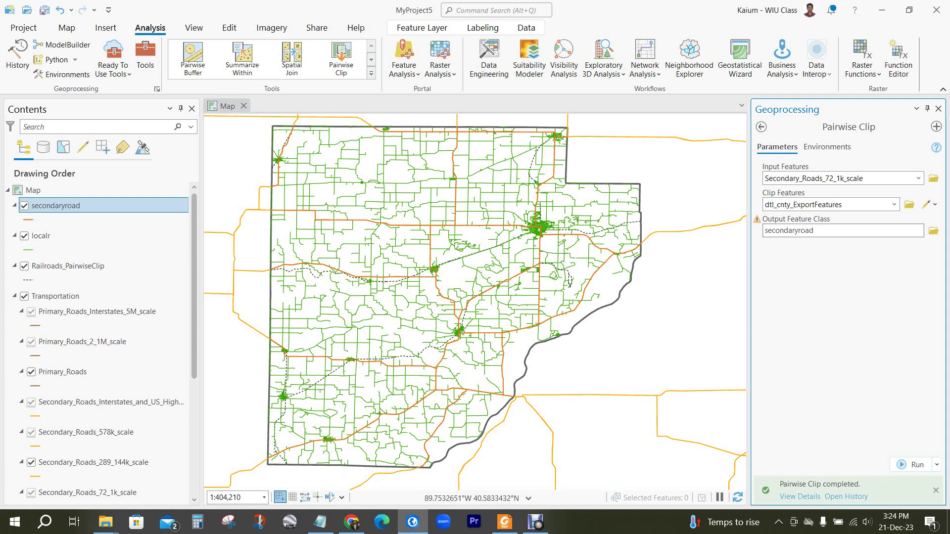
left_click(938, 108)
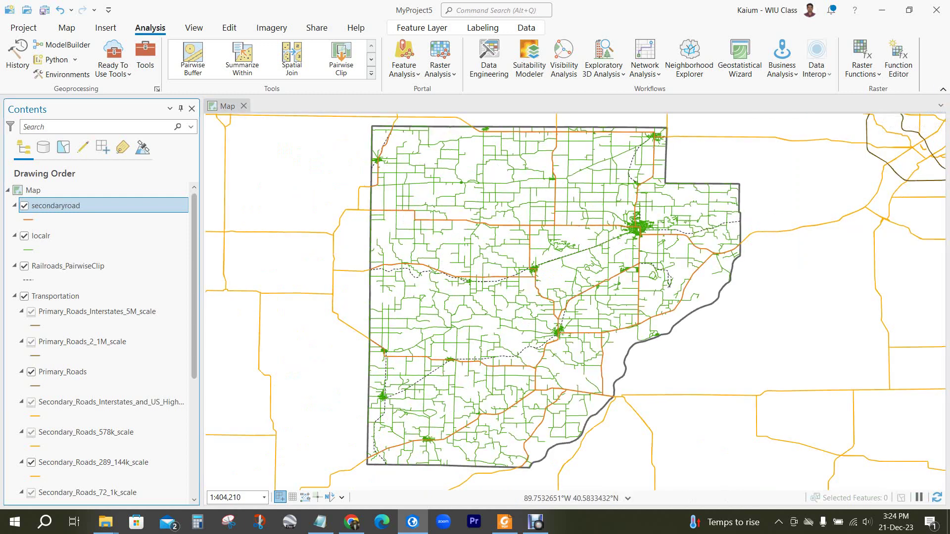
Step: Turn off the Transportation group layer and inspect the clipped roads and railroads within the county boundary
scroll(99, 282, "down", 5)
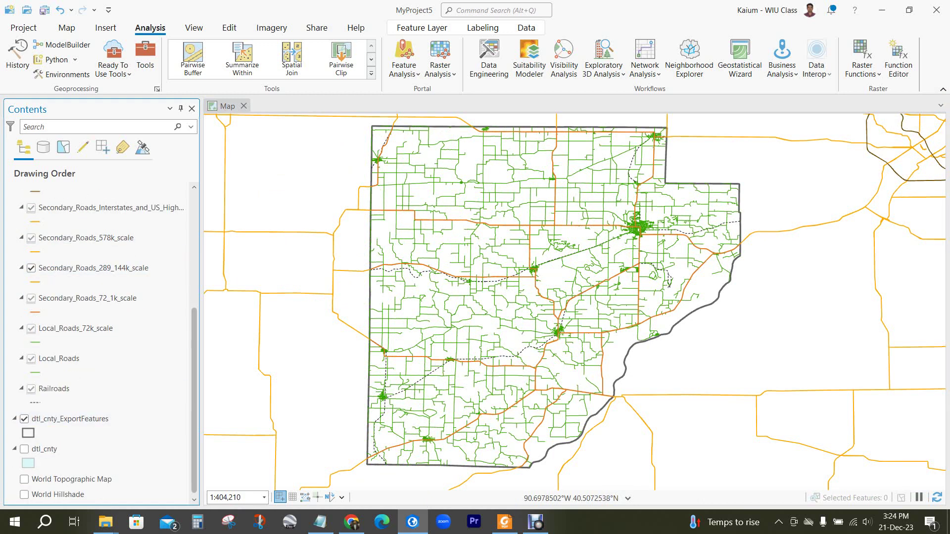
scroll(99, 312, "up", 3)
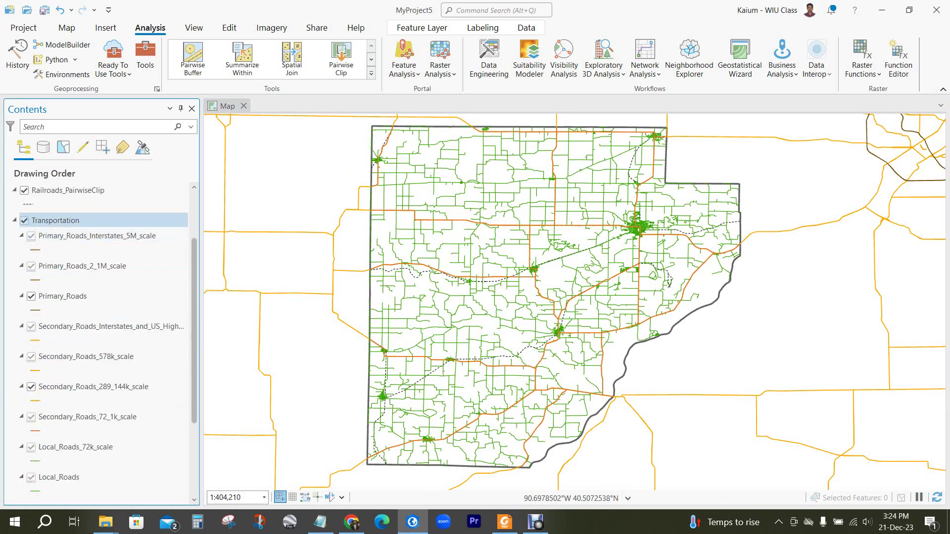
left_click(24, 220)
scroll(74, 220, "up", 1)
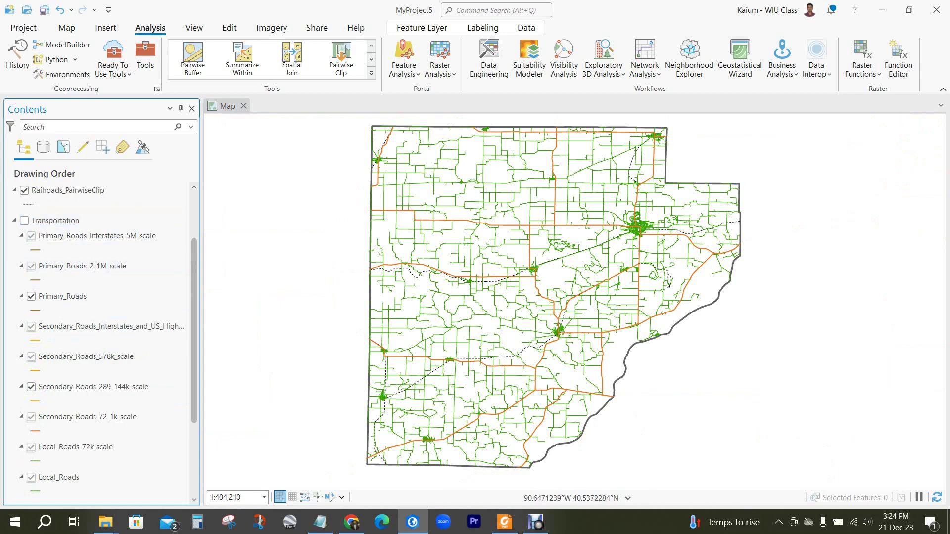
scroll(99, 296, "up", 2)
scroll(473, 238, "up", 2)
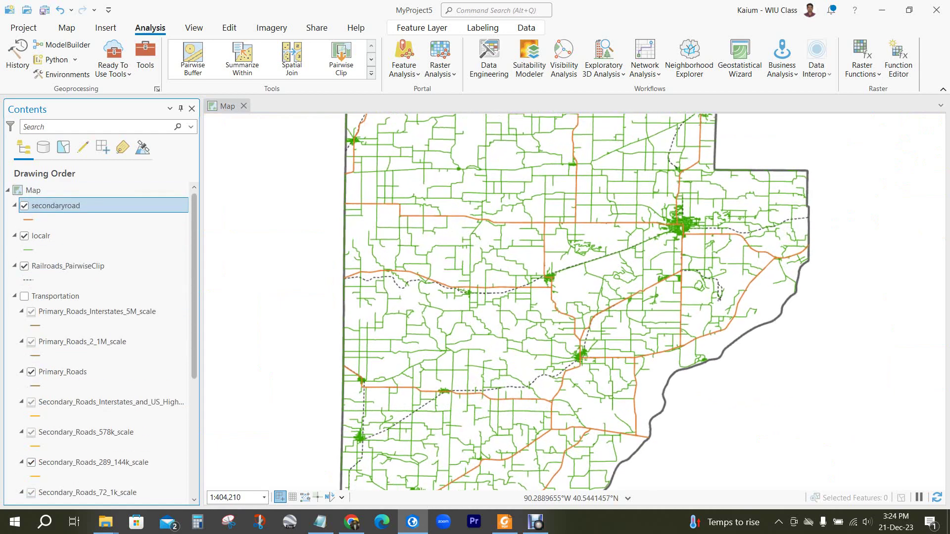
scroll(516, 258, "down", 2)
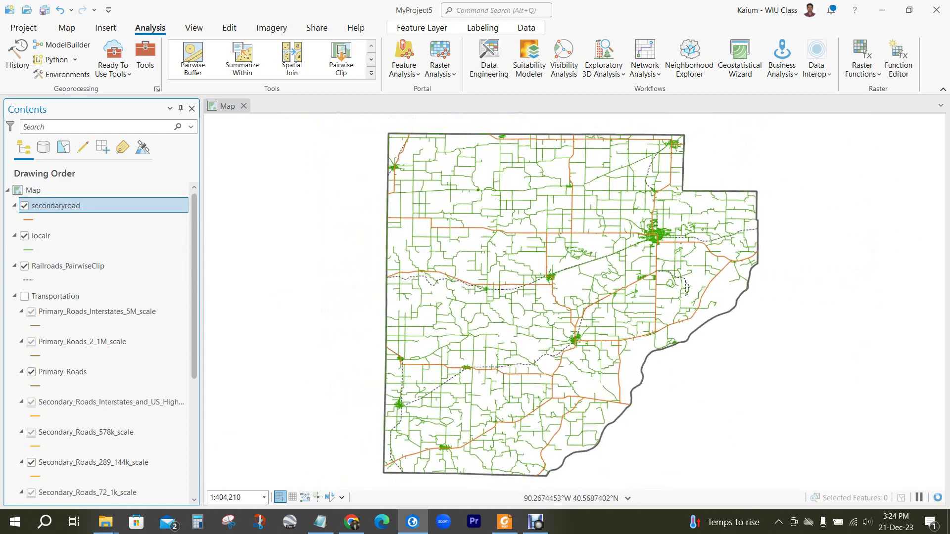
scroll(498, 228, "up", 2)
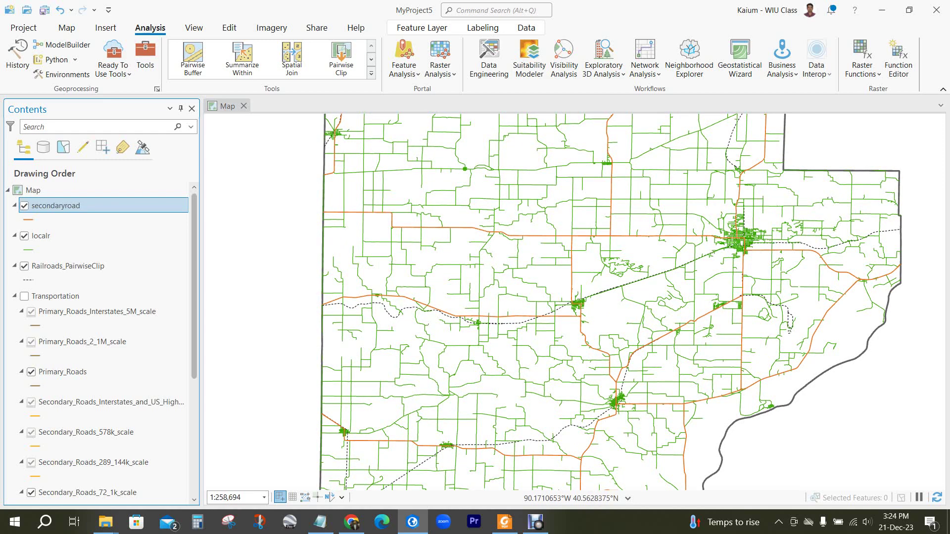
scroll(582, 312, "up", 3)
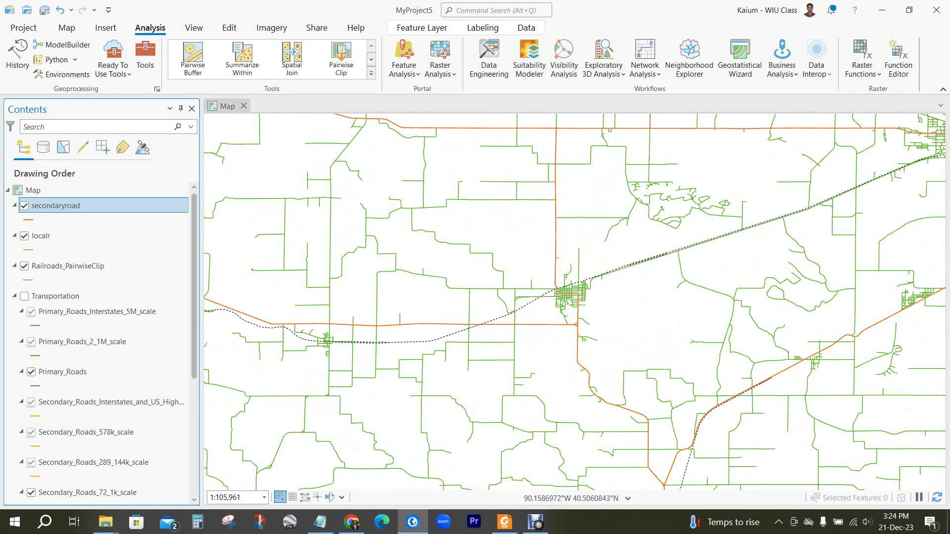
Step: Examine the clipped railroads, local roads and secondary roads near the county's northwest corner and across the full county extent
scroll(666, 260, "down", 3)
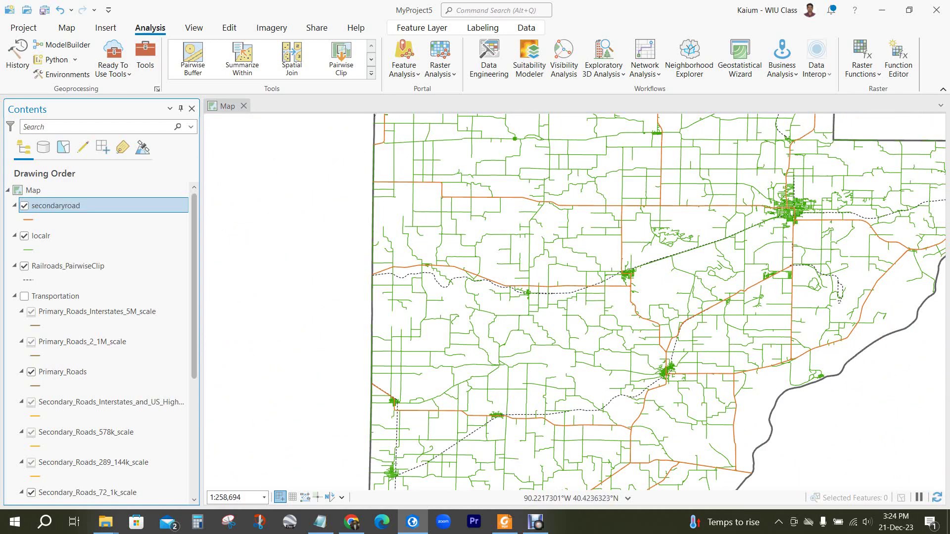
scroll(615, 339, "down", 2)
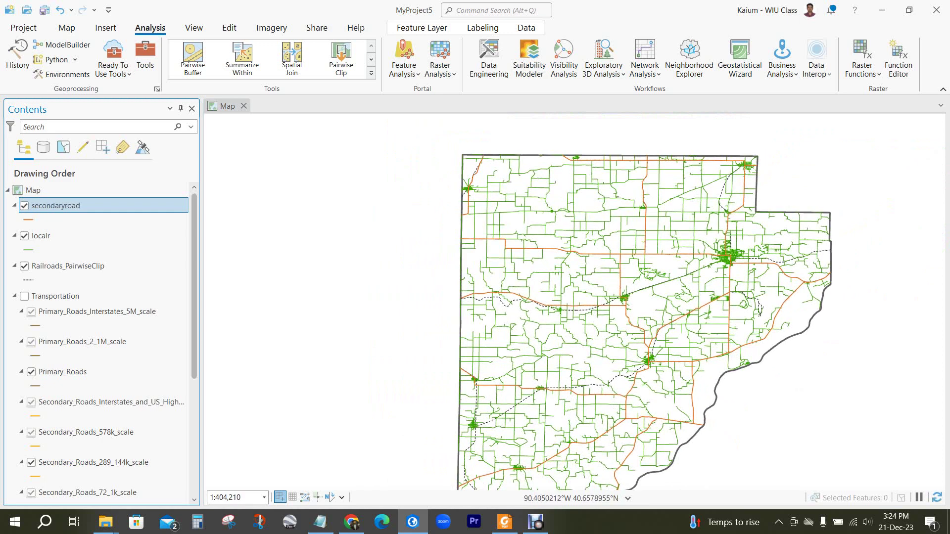
scroll(476, 175, "up", 6)
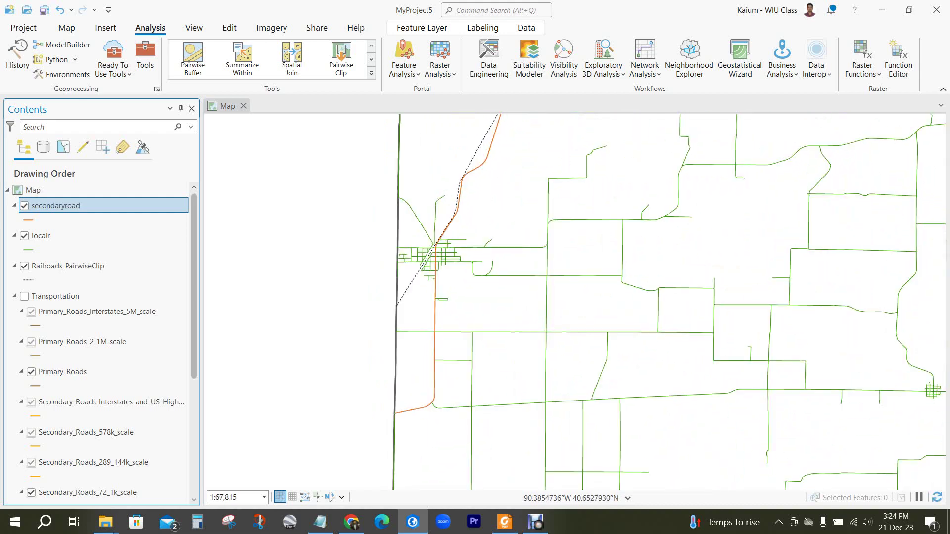
scroll(699, 319, "down", 3)
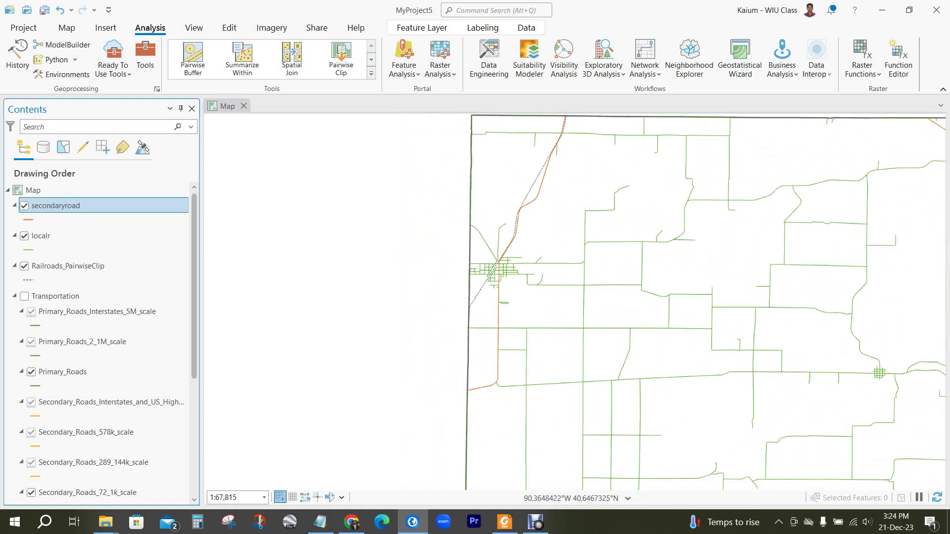
left_click_drag(801, 378, 593, 291)
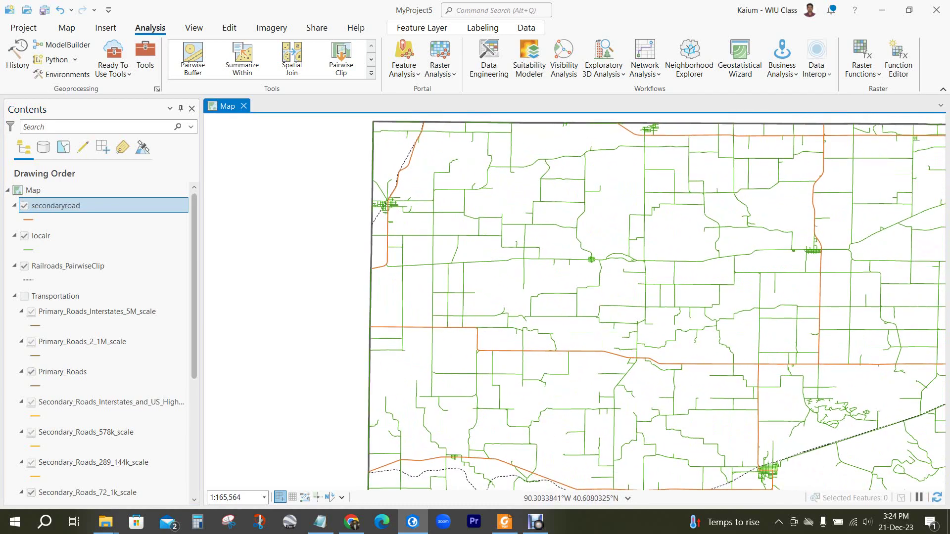
scroll(614, 287, "down", 4)
left_click_drag(683, 322, 572, 260)
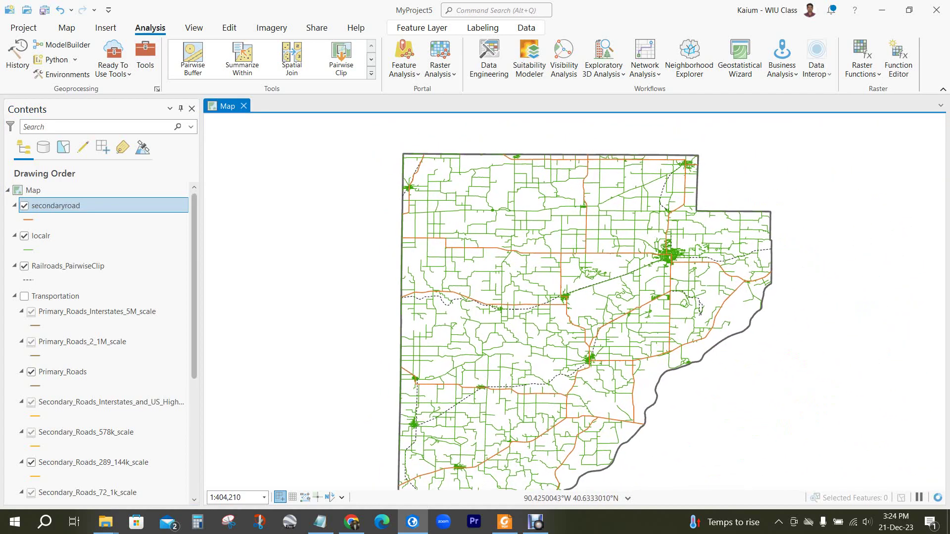
left_click_drag(491, 233, 485, 209)
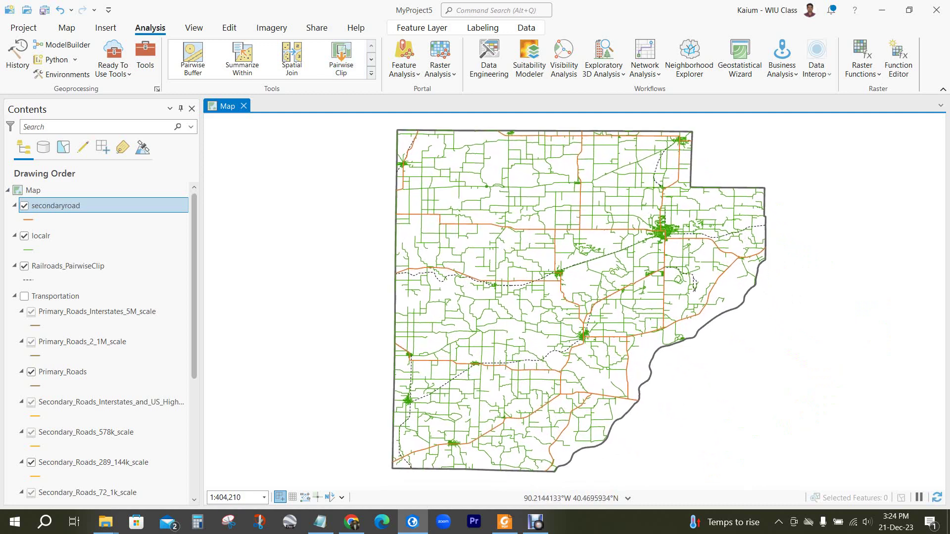
left_click(535, 522)
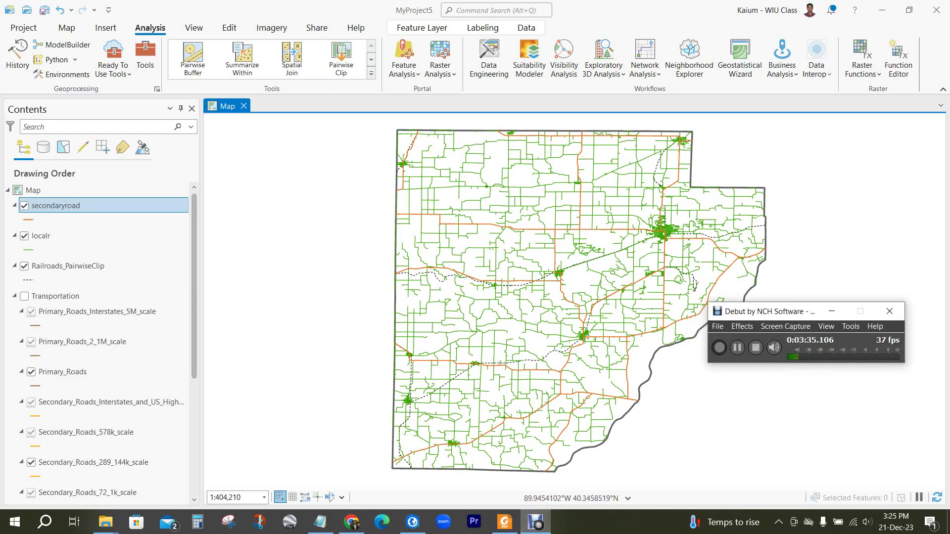